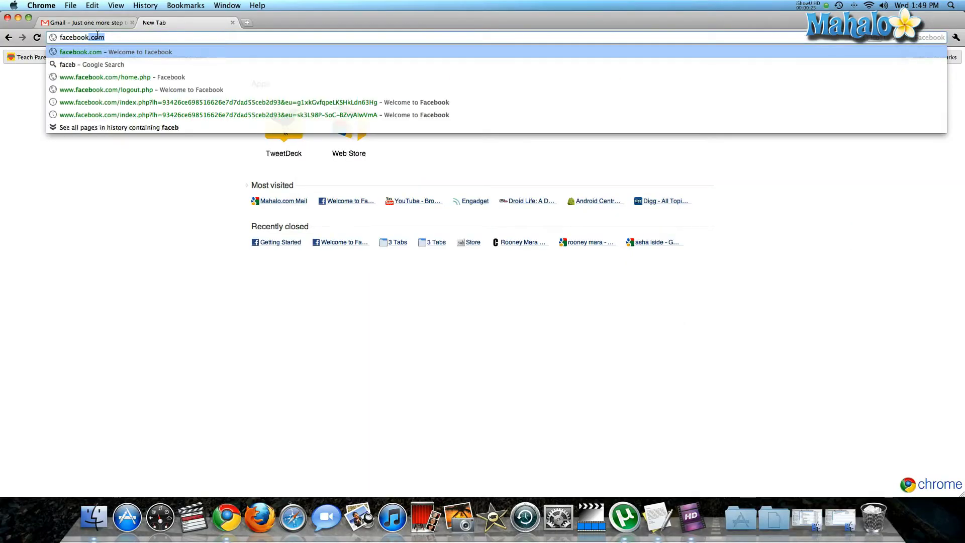
Step: Load facebook.com and log in with the new account's e-mail and password
key(Return)
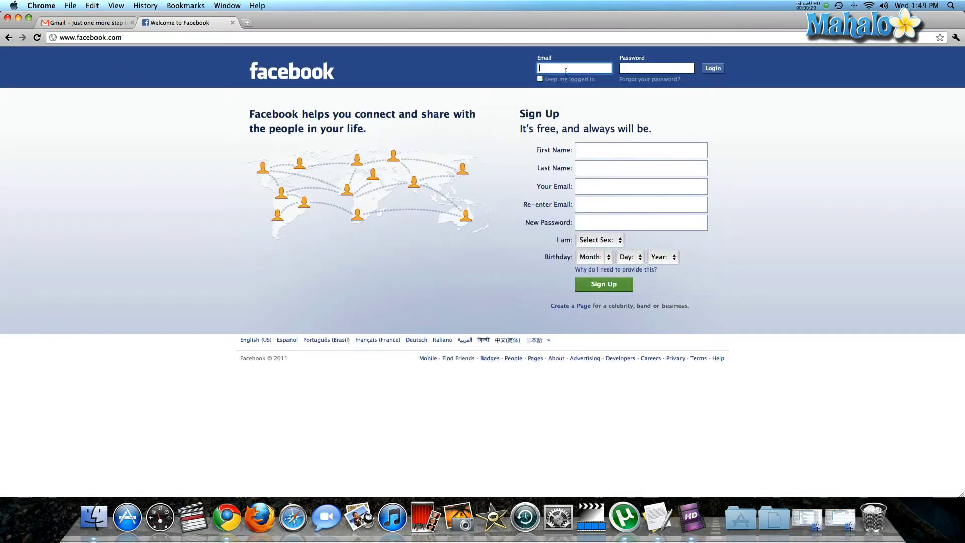
text(mahalotest)
click(569, 78)
click(626, 68)
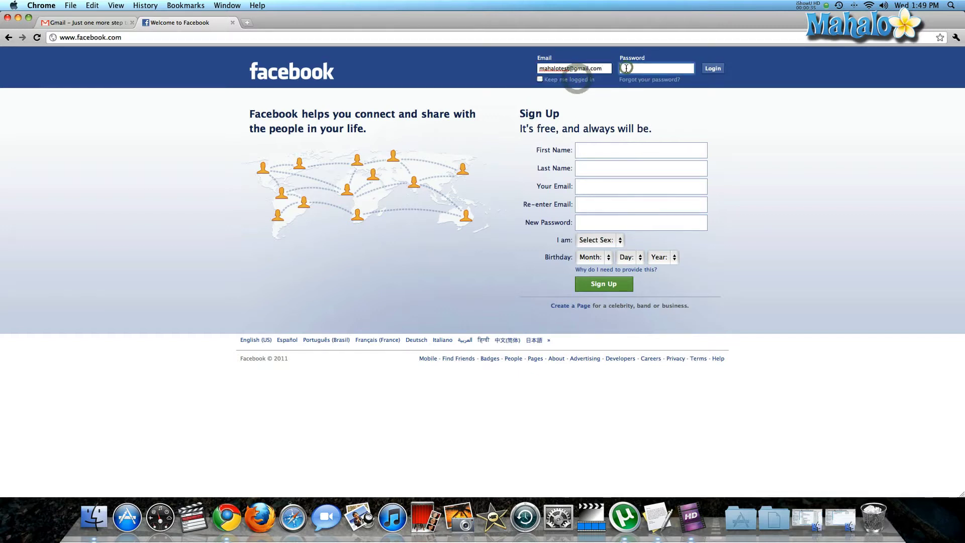
text(••••••)
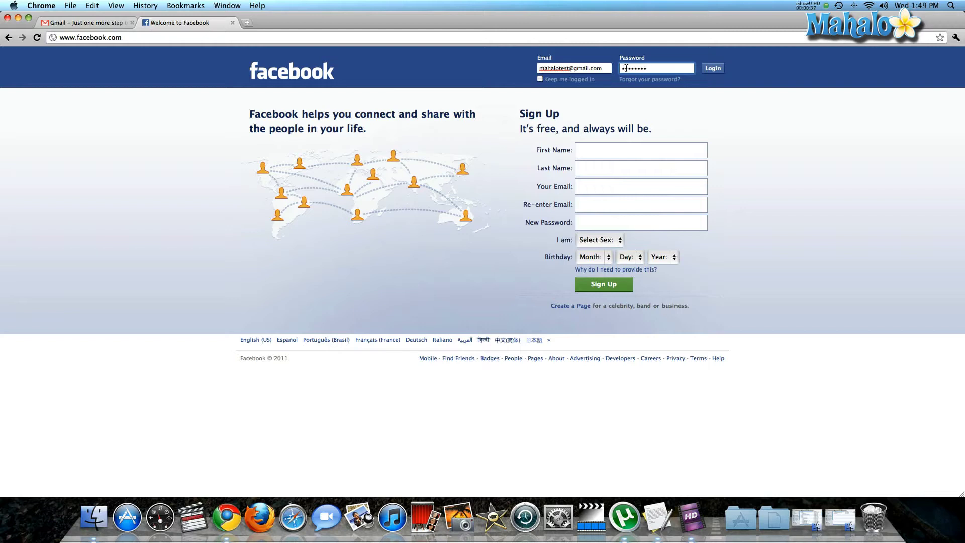
click(713, 68)
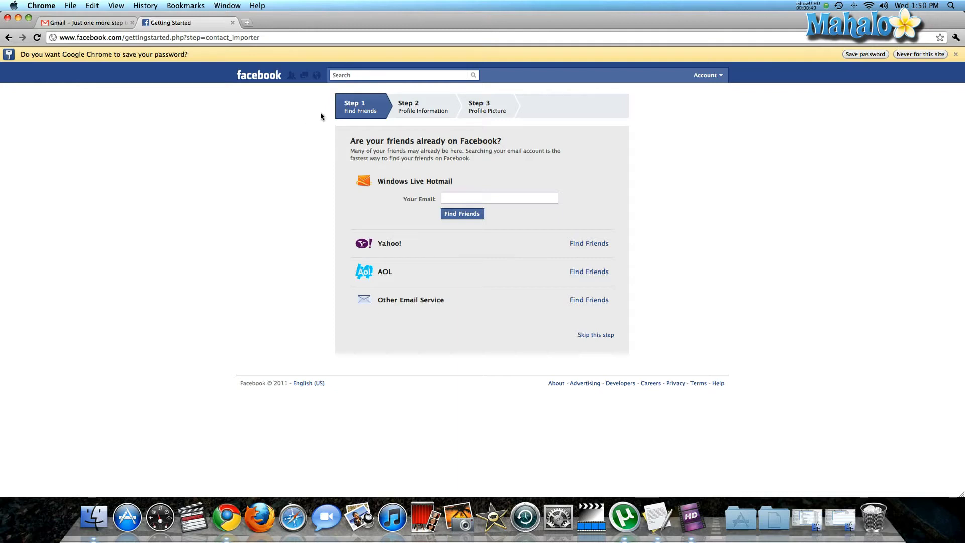
Step: Follow the sign-up link in Facebook's Gmail confirmation e-mail, then return to the Getting Started tab
click(68, 23)
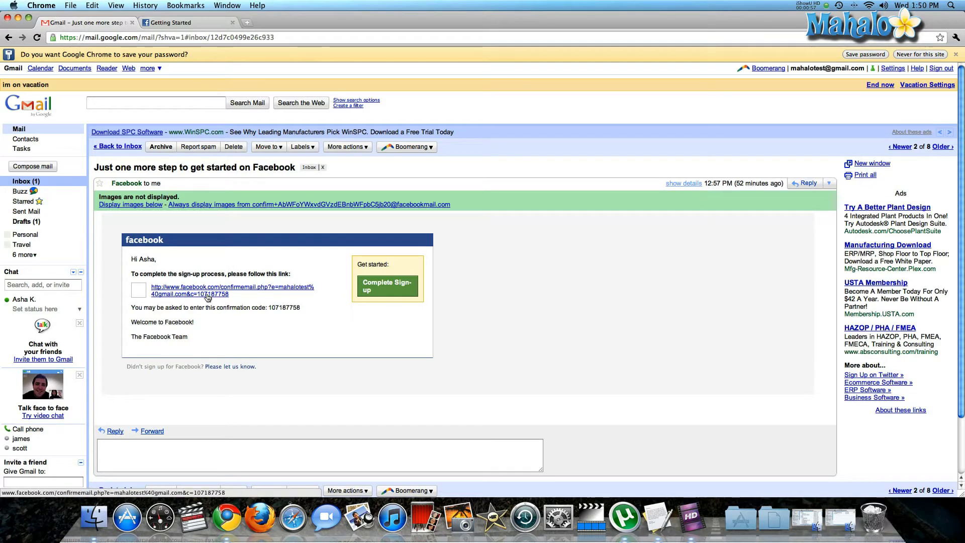
click(207, 297)
click(212, 24)
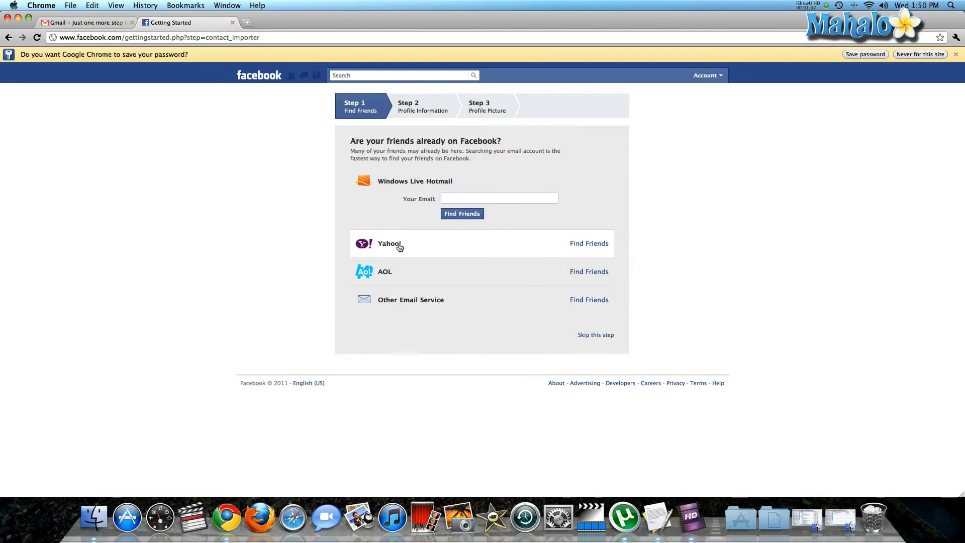
Step: Skip Find Friends, choose Mahalo.com as the employer, and save the profile information
click(598, 335)
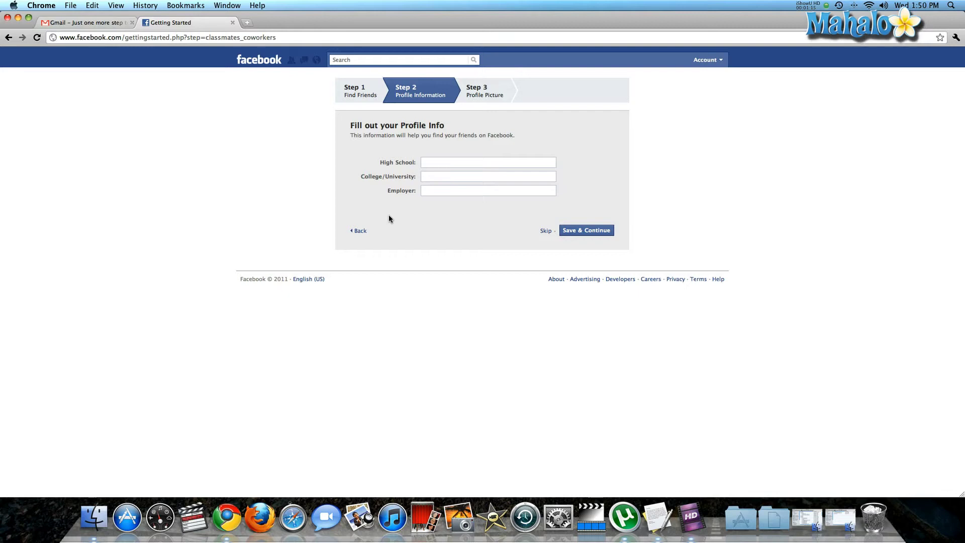
click(424, 162)
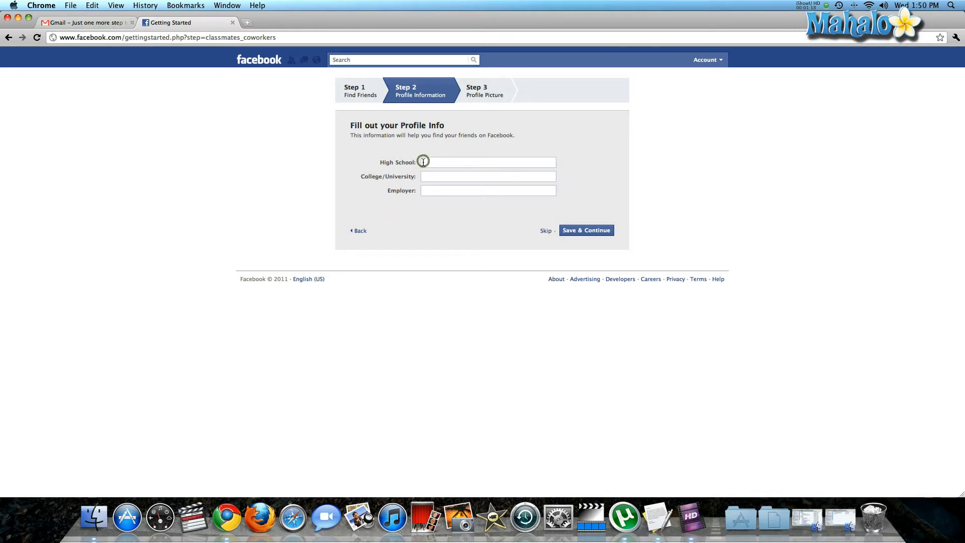
click(426, 190)
text(mahalo)
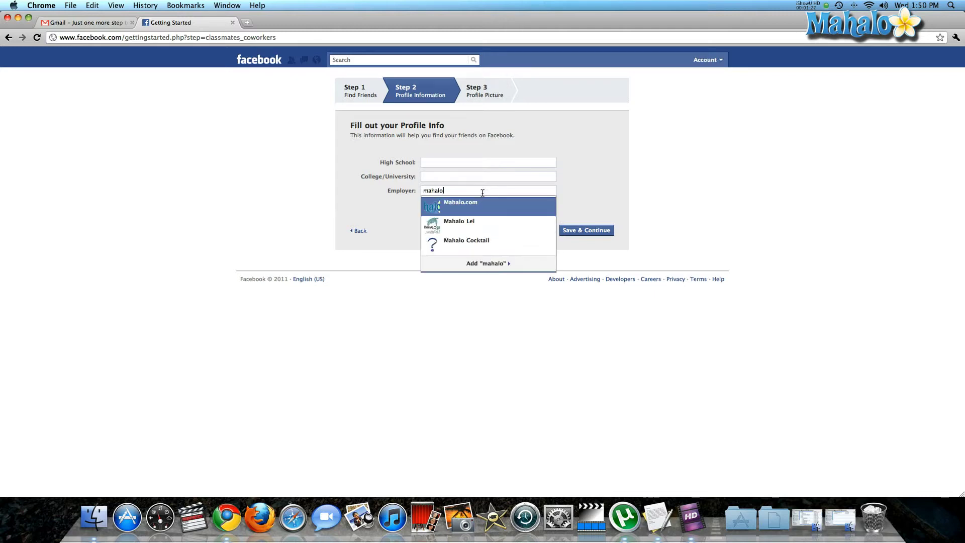
click(475, 202)
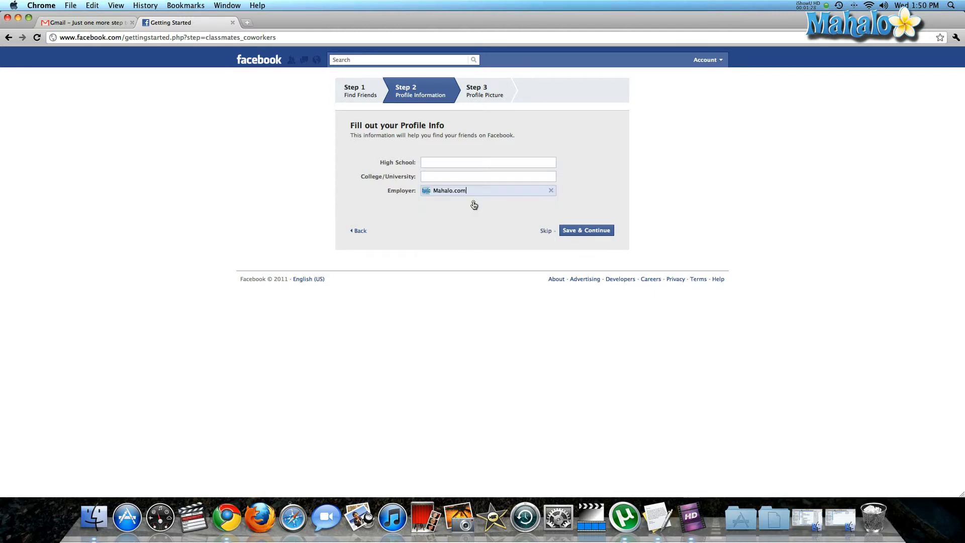
click(586, 232)
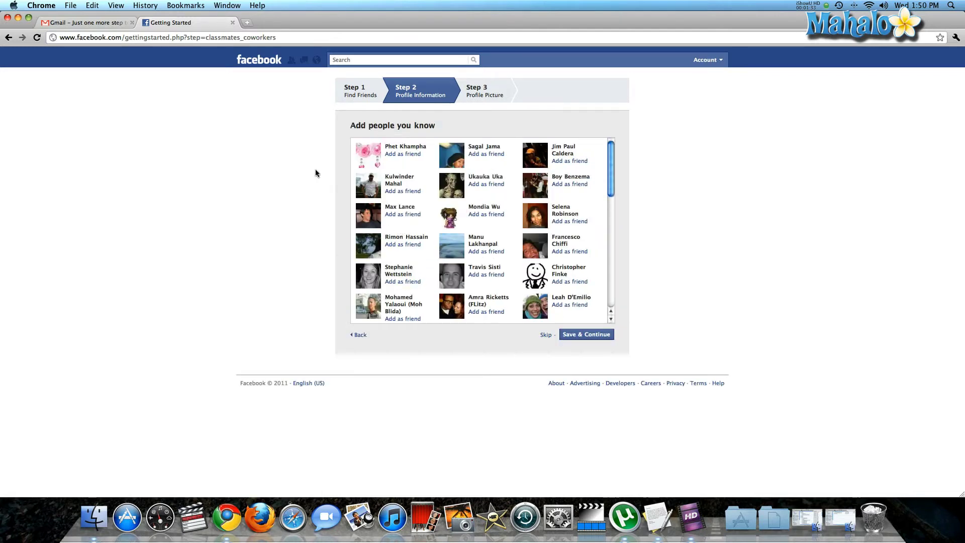
Step: Scroll through the 'Add people you know' suggestions and skip them to reach Step 3
scroll(512, 173, down, 2)
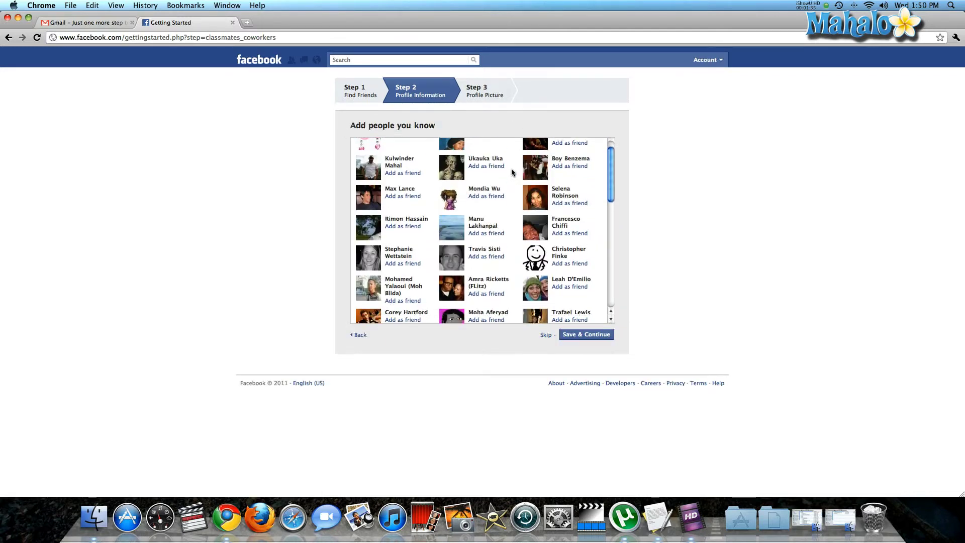
scroll(512, 173, down, 2)
scroll(512, 173, down, 5)
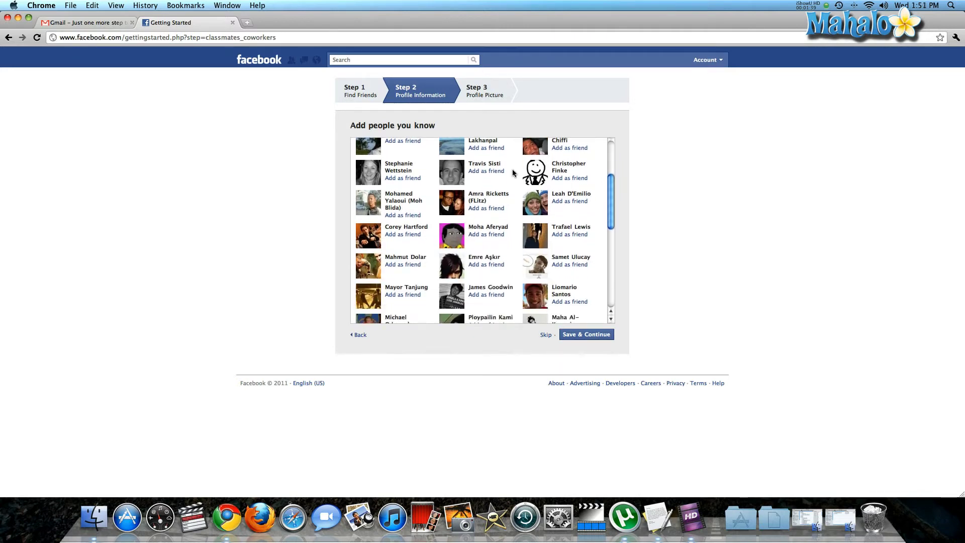
click(545, 334)
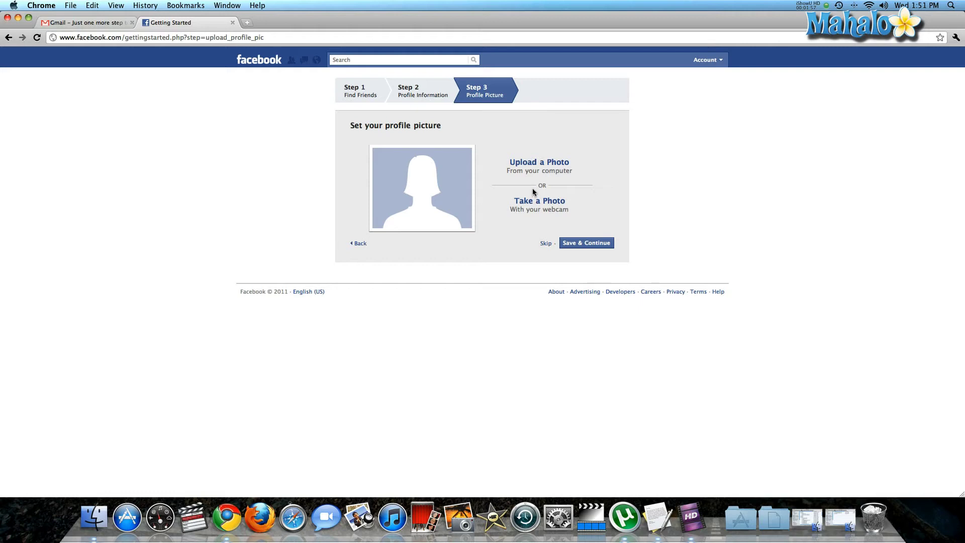
Step: Upload How-Sydney-star-found-love-in-LA-6418663.jpeg from Desktop > Photos as the profile picture and save
click(534, 161)
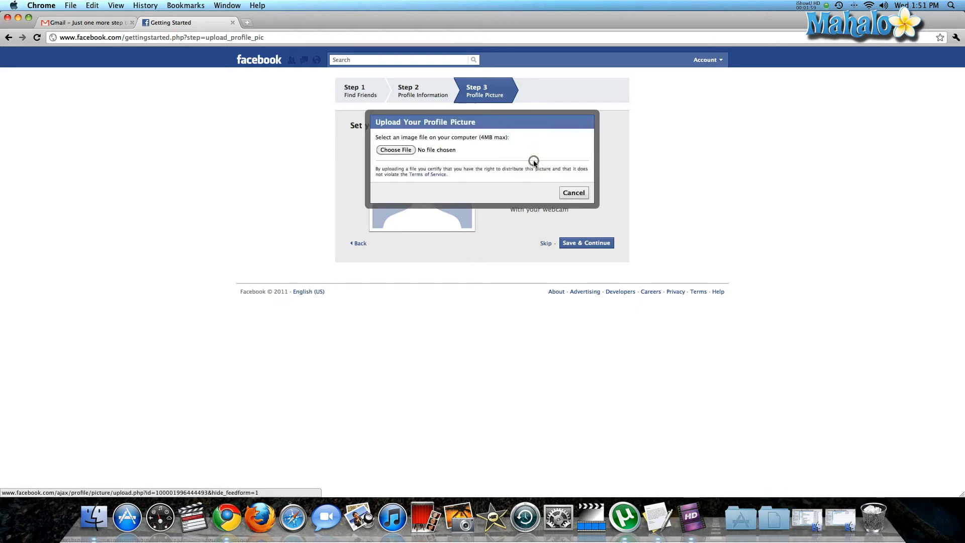
click(400, 154)
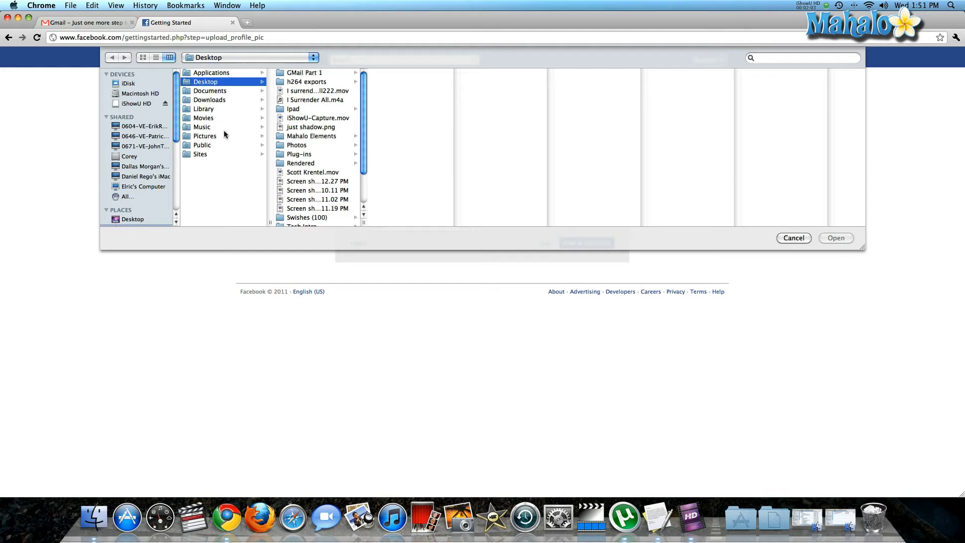
click(147, 221)
scroll(326, 136, down, 1)
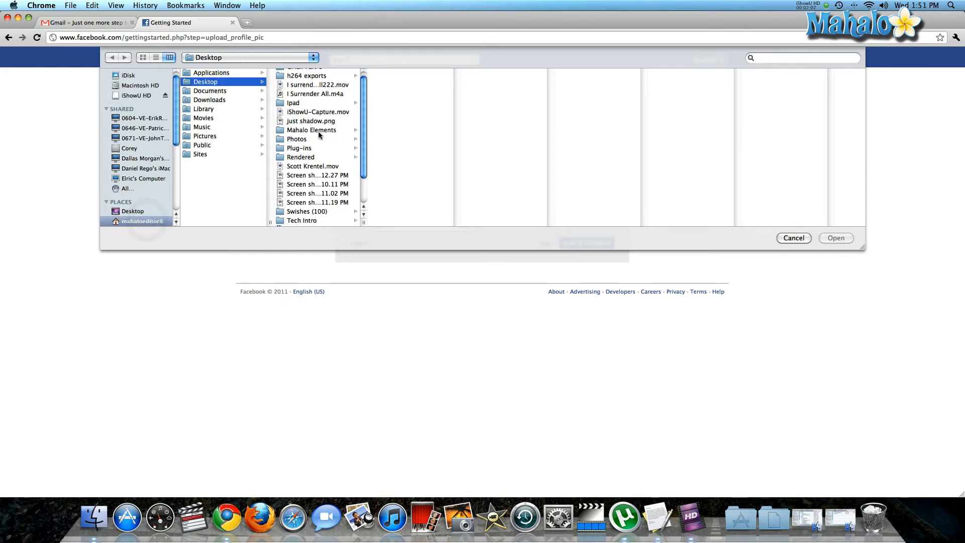
click(306, 141)
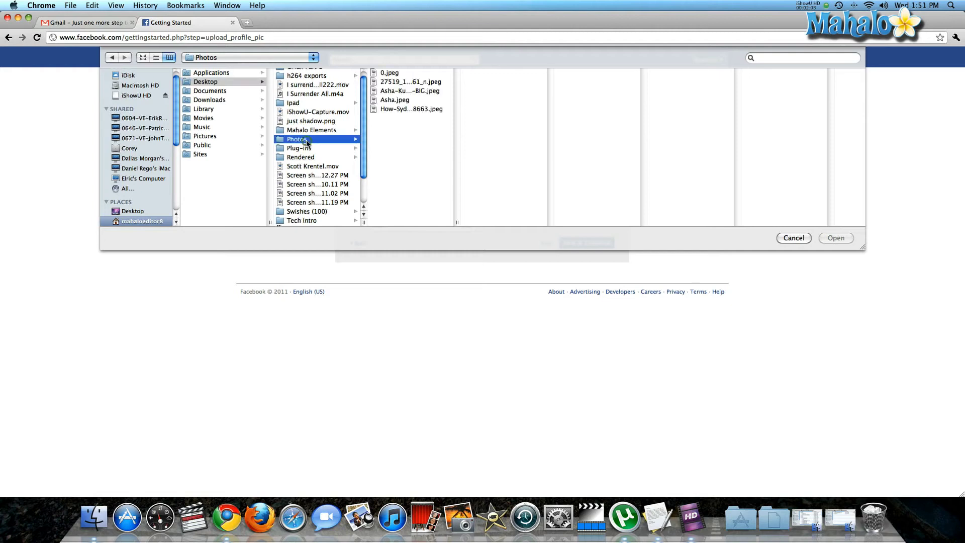
click(402, 100)
click(400, 108)
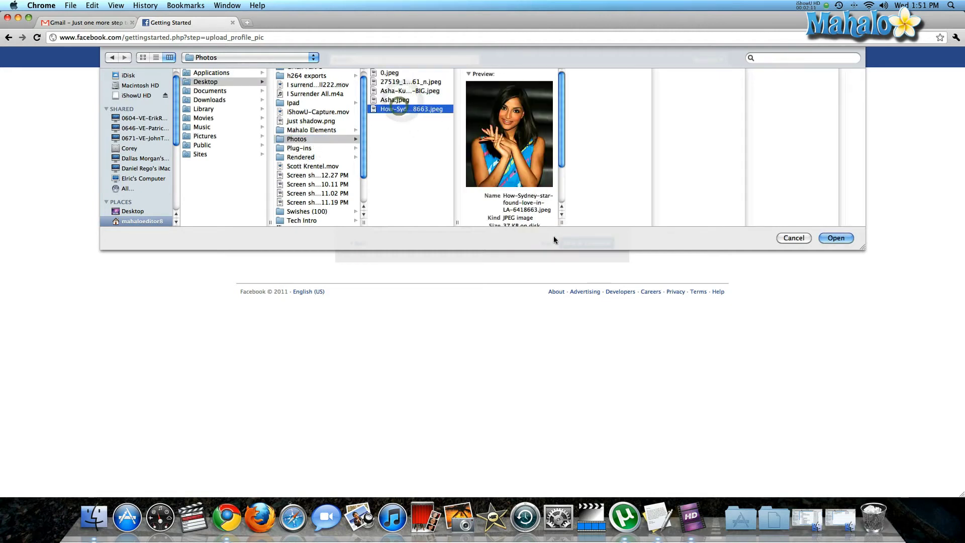
click(836, 239)
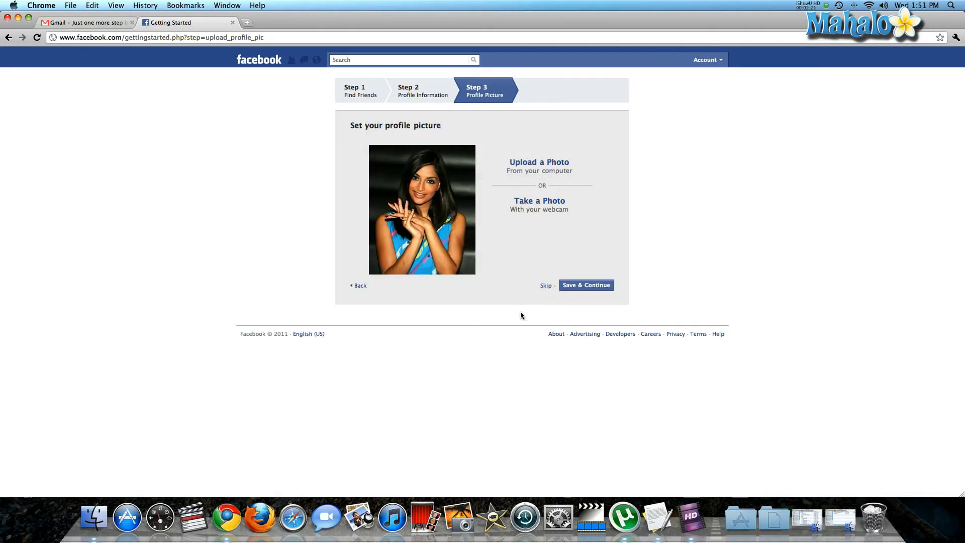
click(573, 285)
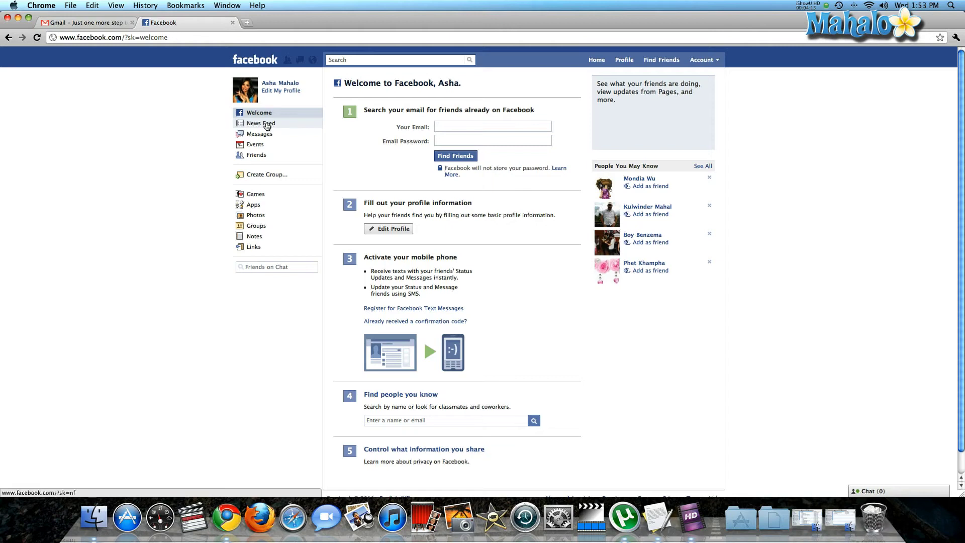
Step: Go from the Welcome page to the News Feed
click(267, 124)
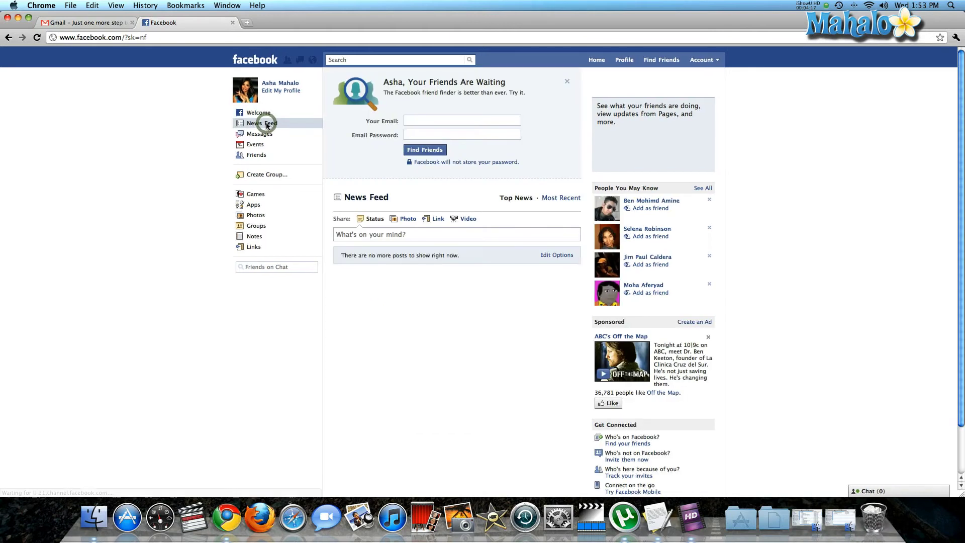
Step: Share the status 'yay i have joined facebook!' from the What's on your mind? box
click(431, 233)
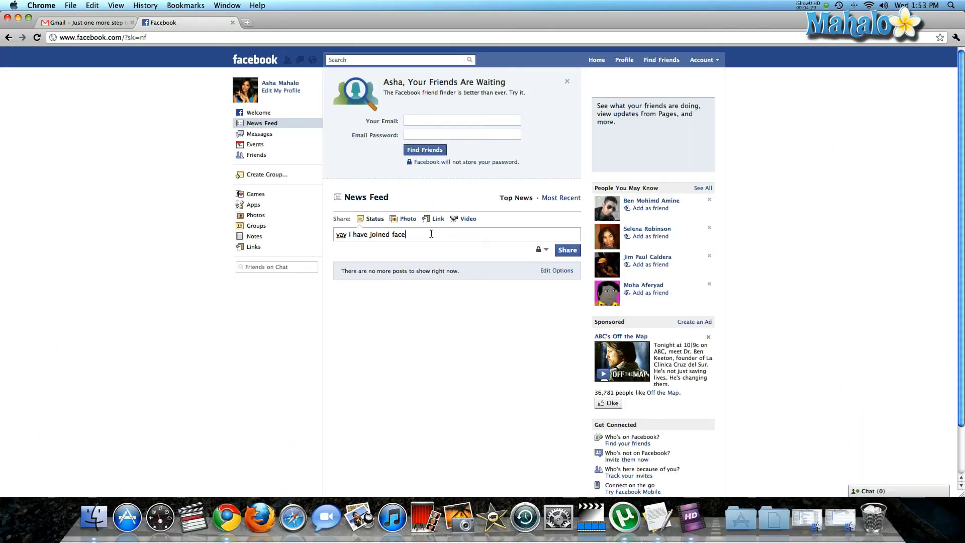
text(ook!)
click(568, 251)
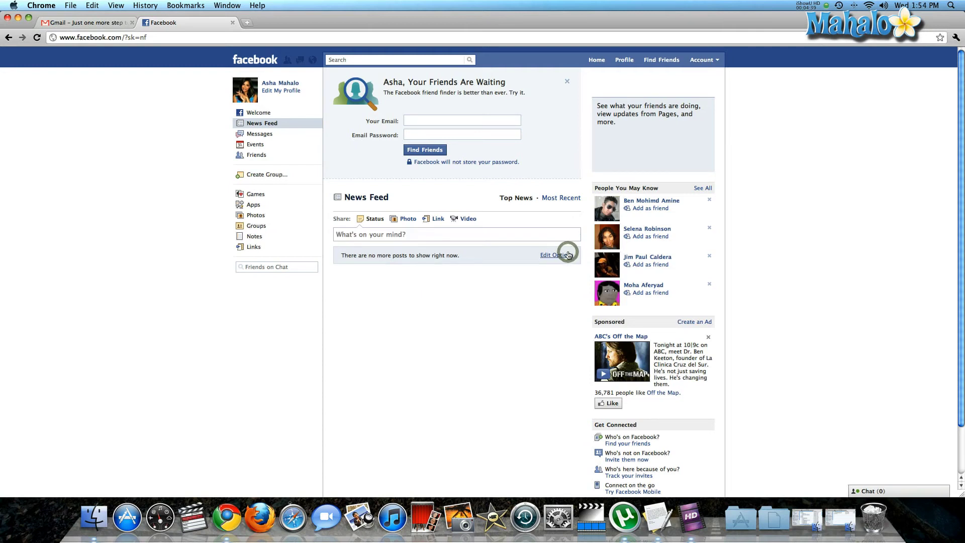